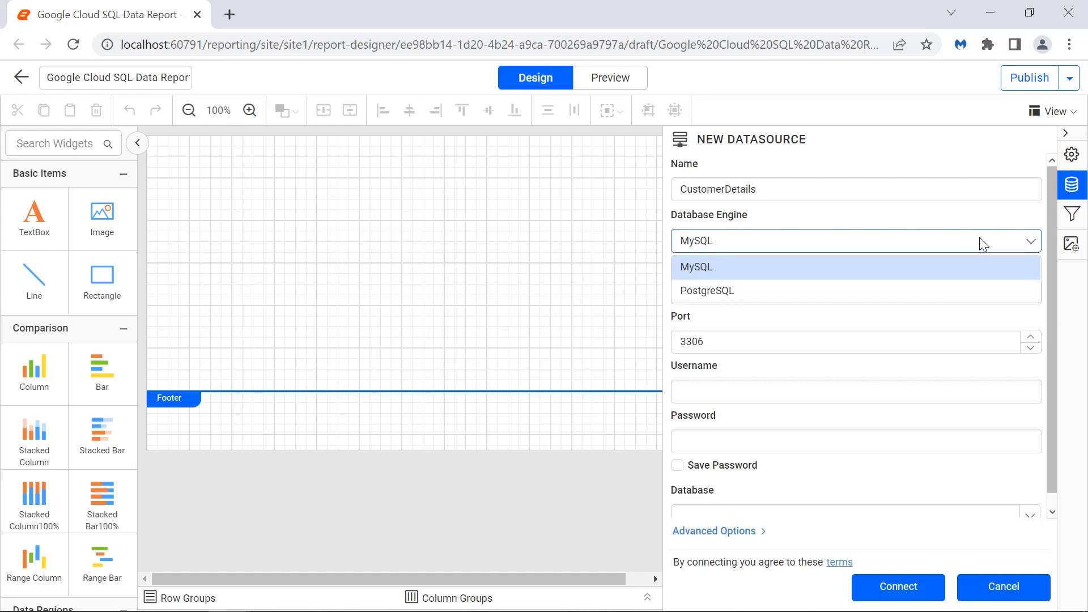
- Select PostgreSQL as the database engine and enter the server name for the new data source
left_click(978, 289)
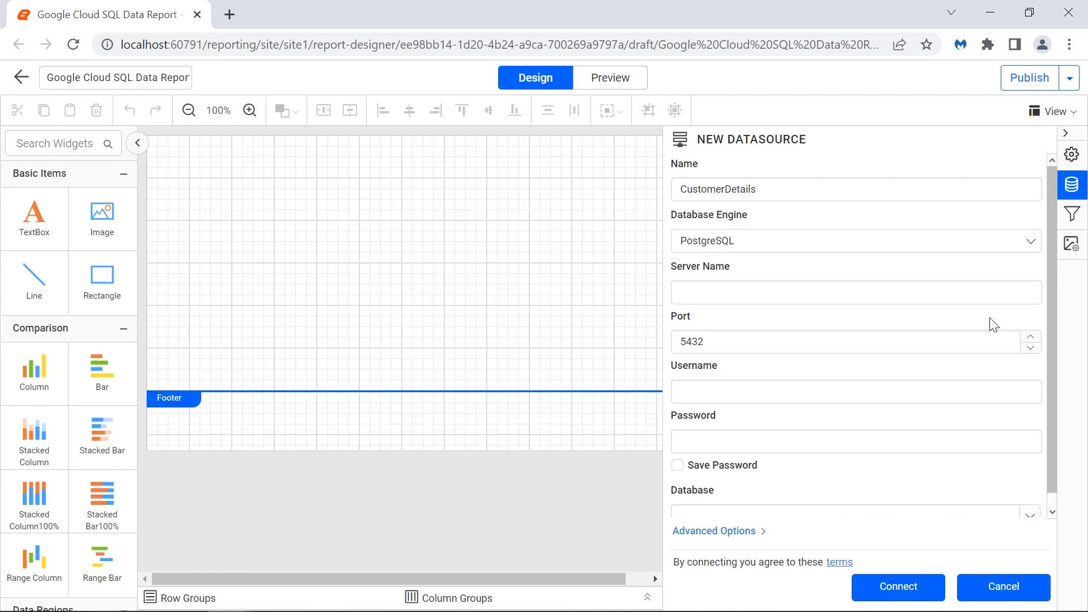
left_click(980, 296)
type("localhost")
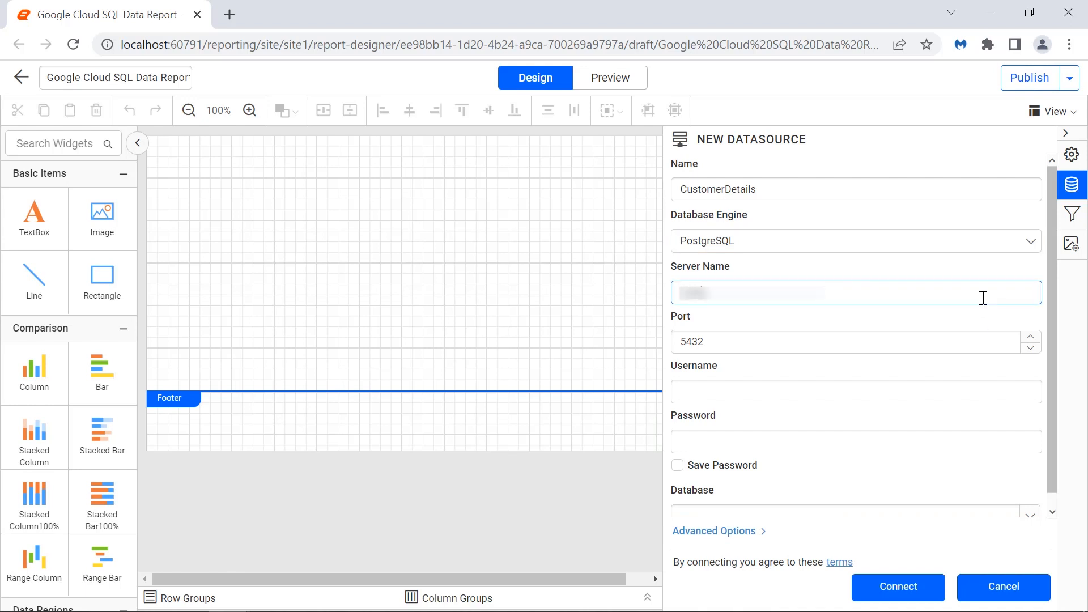
left_click(978, 310)
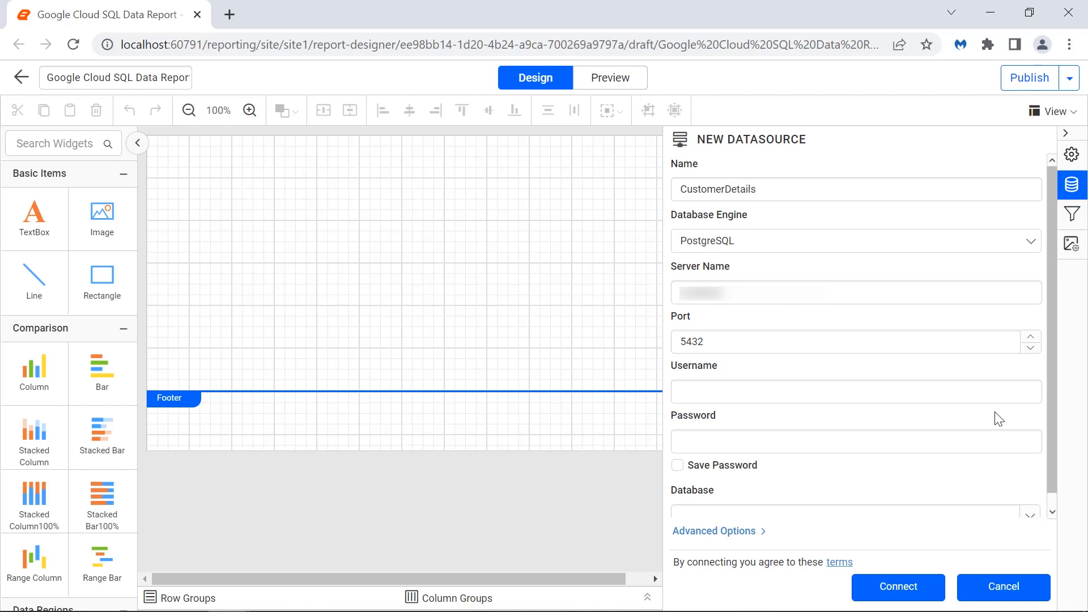
- Enter the database username and password, and enable saving the password
left_click(995, 396)
type("postgres")
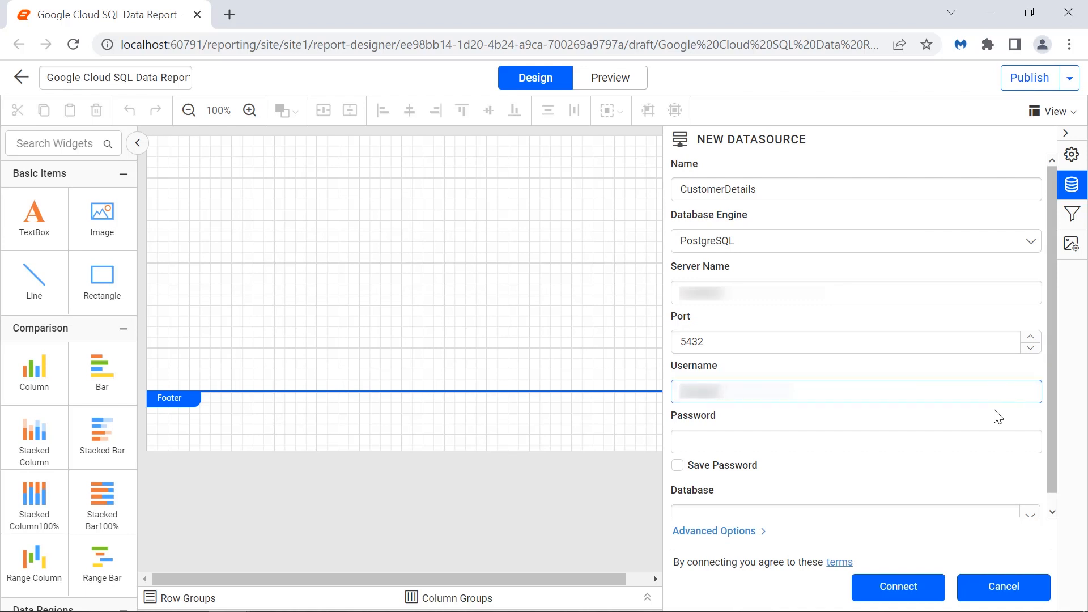
left_click(994, 410)
left_click(979, 447)
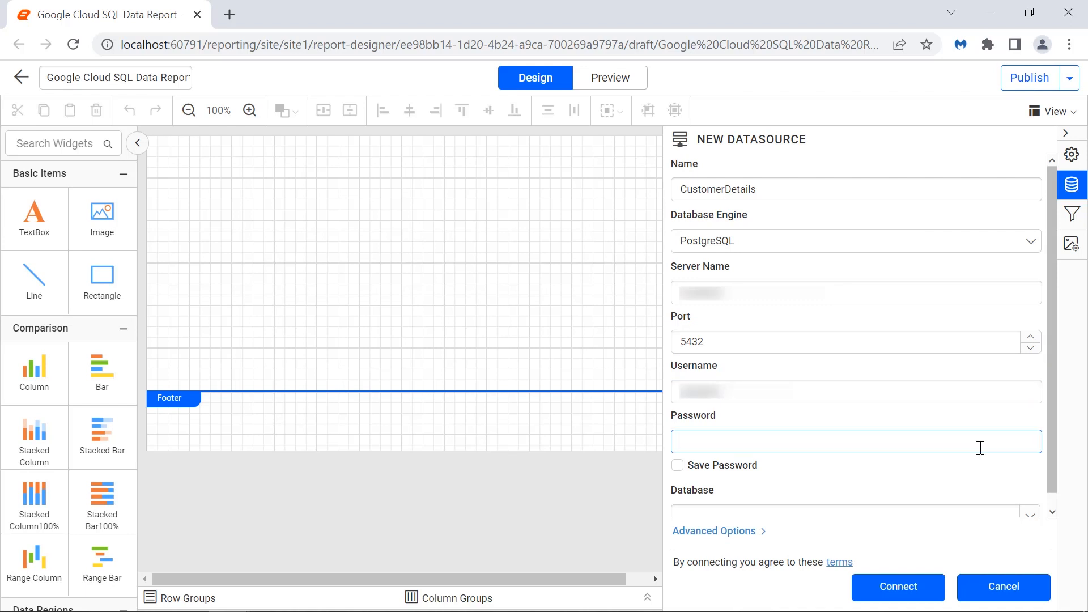
type("*******")
left_click(678, 465)
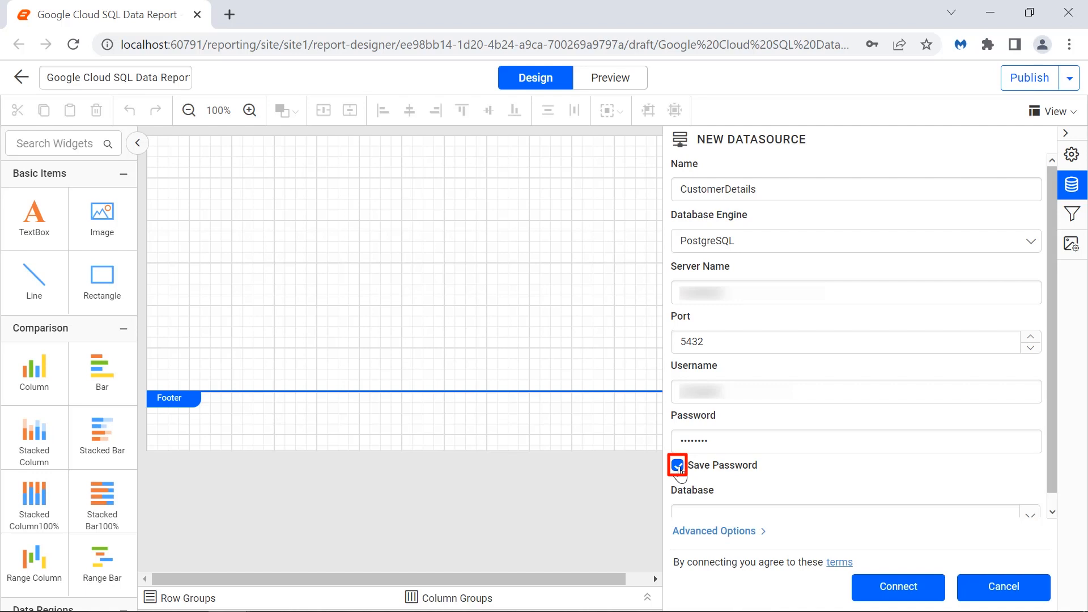
- Choose Northwind as the database for the data source
scroll(679, 472, "down", 1)
left_click(1031, 509)
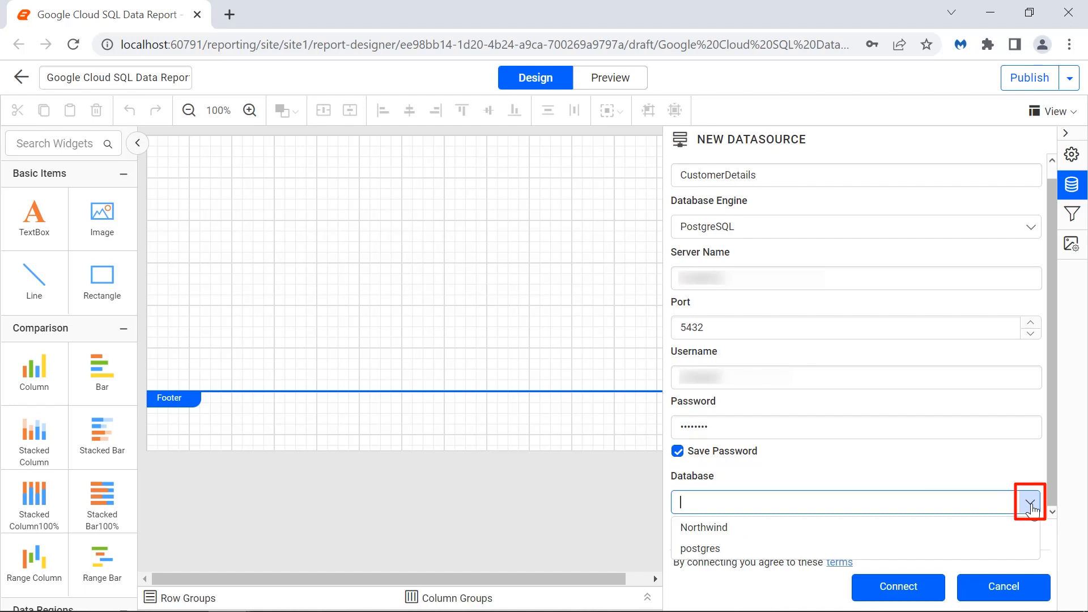
left_click(1026, 524)
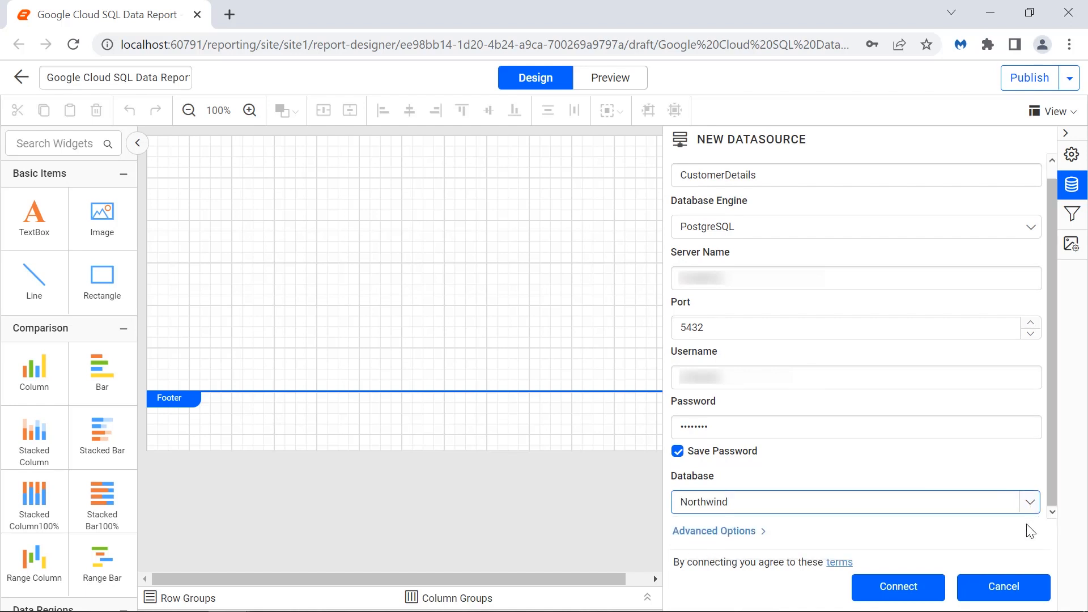
- Open the advanced options to examine the connection string and authentication type, then return to the basic options
left_click(1030, 532)
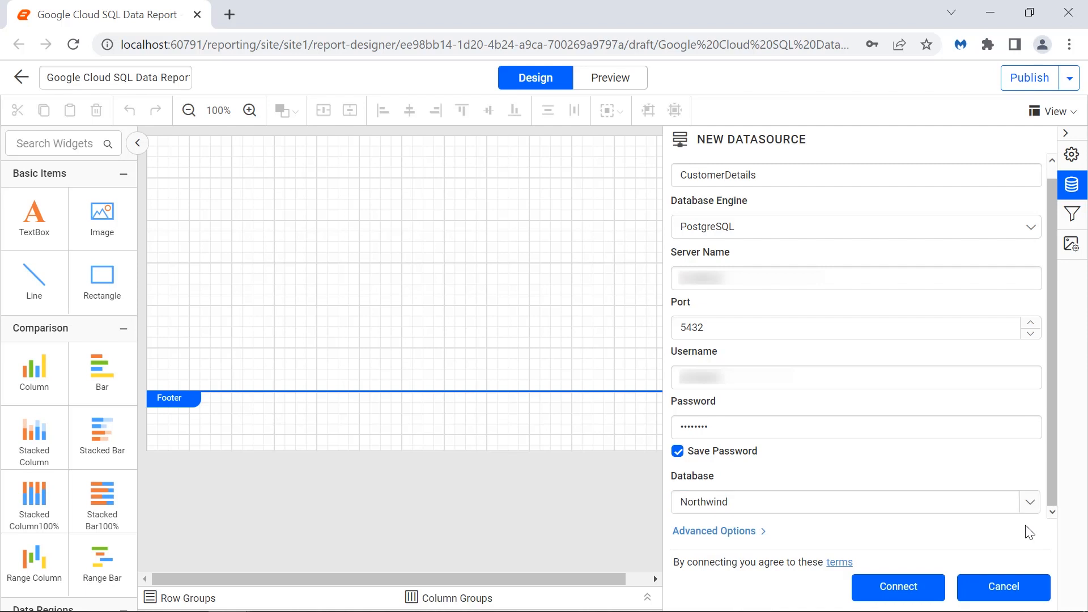
left_click(740, 533)
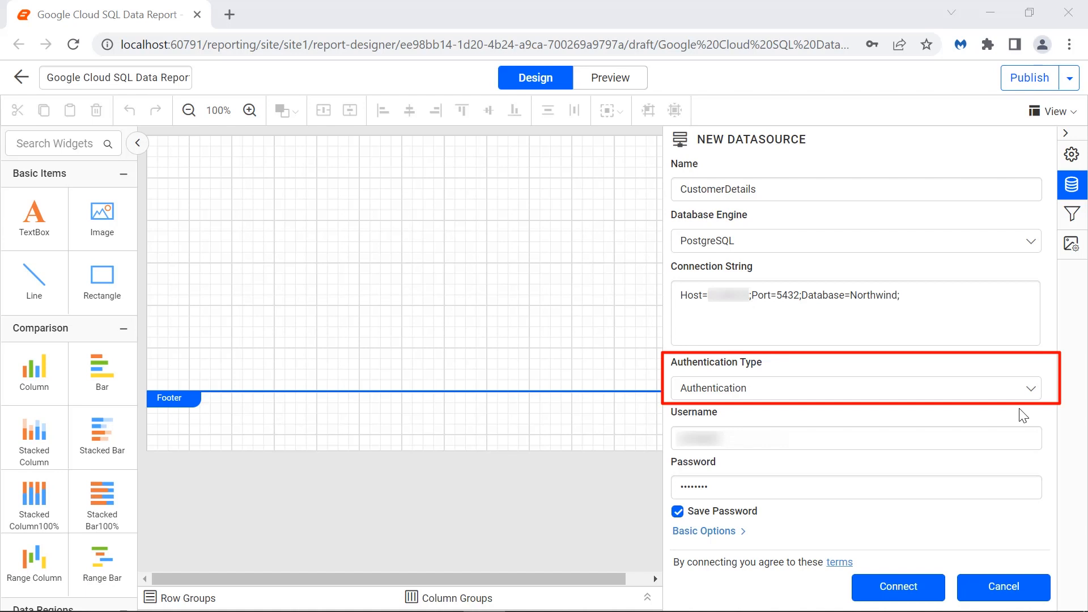
left_click(1011, 394)
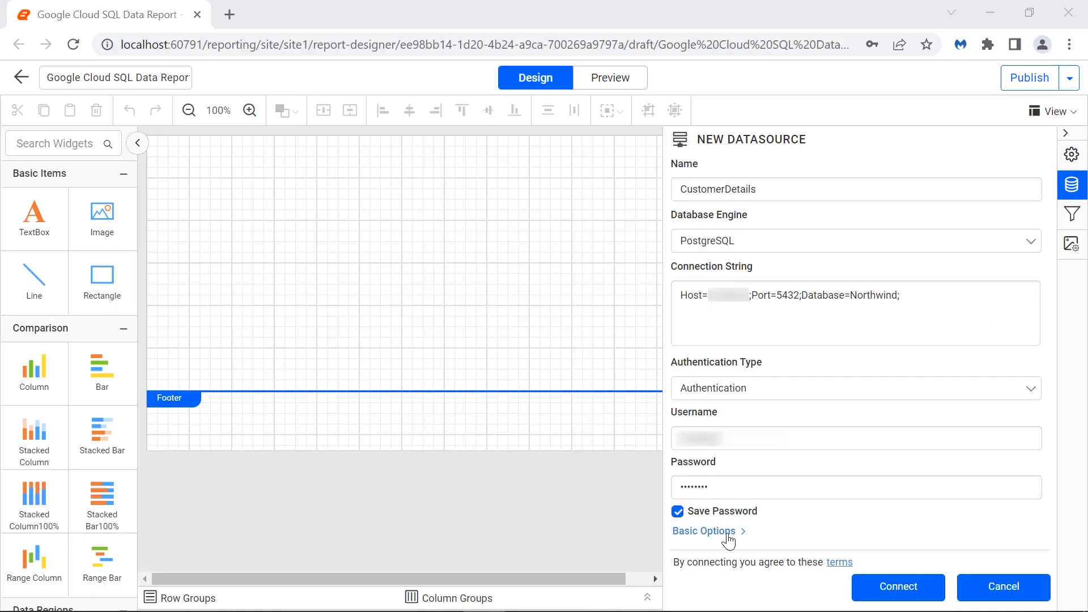
left_click(727, 538)
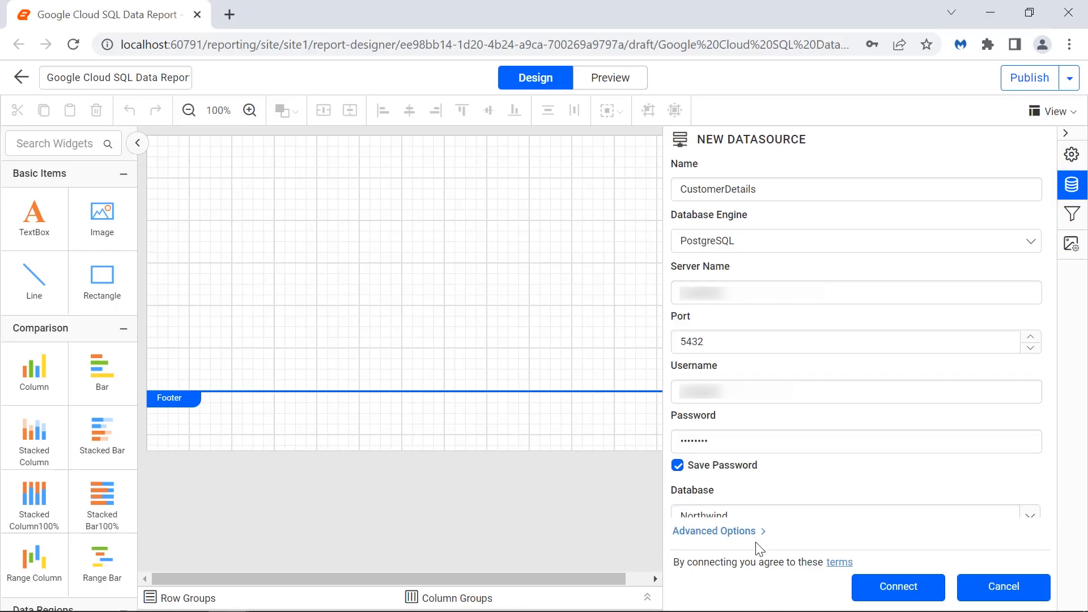
- Connect the CustomerDetails data source
left_click(892, 587)
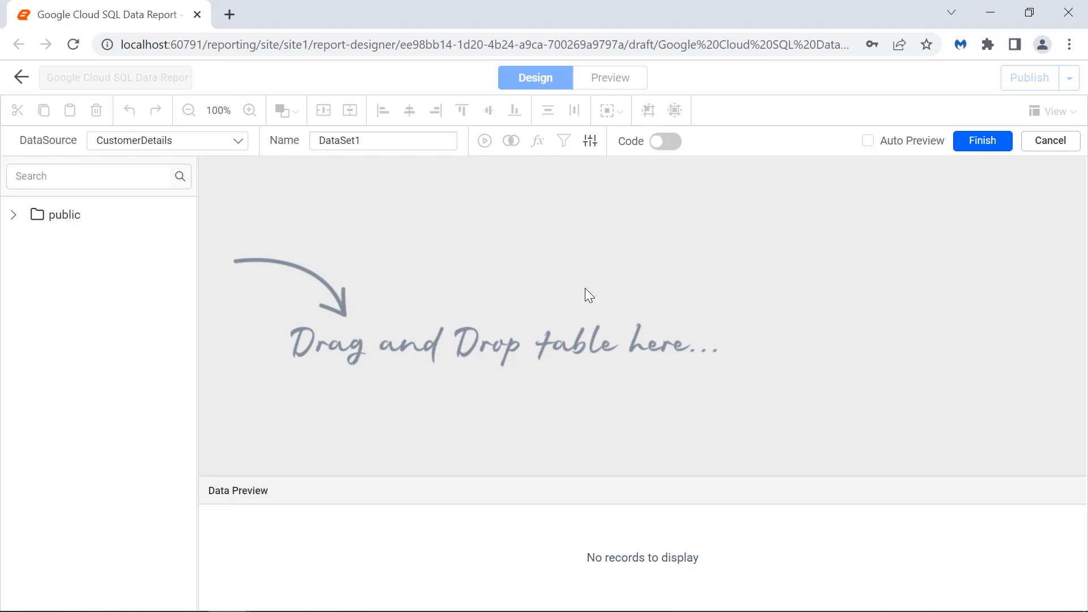
- Name the new dataset CustomerDataset
left_click(667, 142)
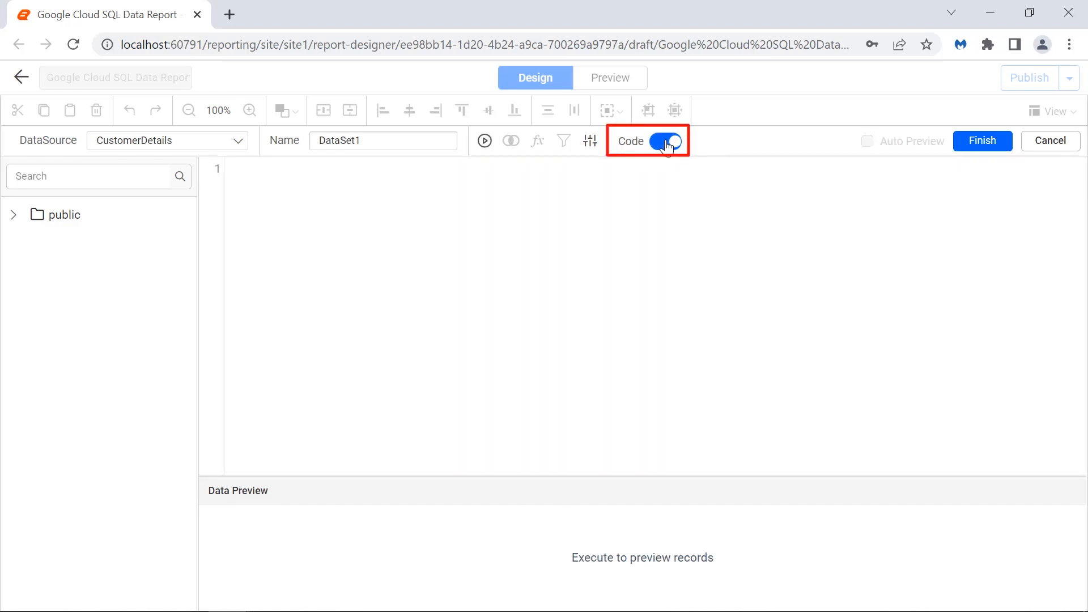
left_click(666, 143)
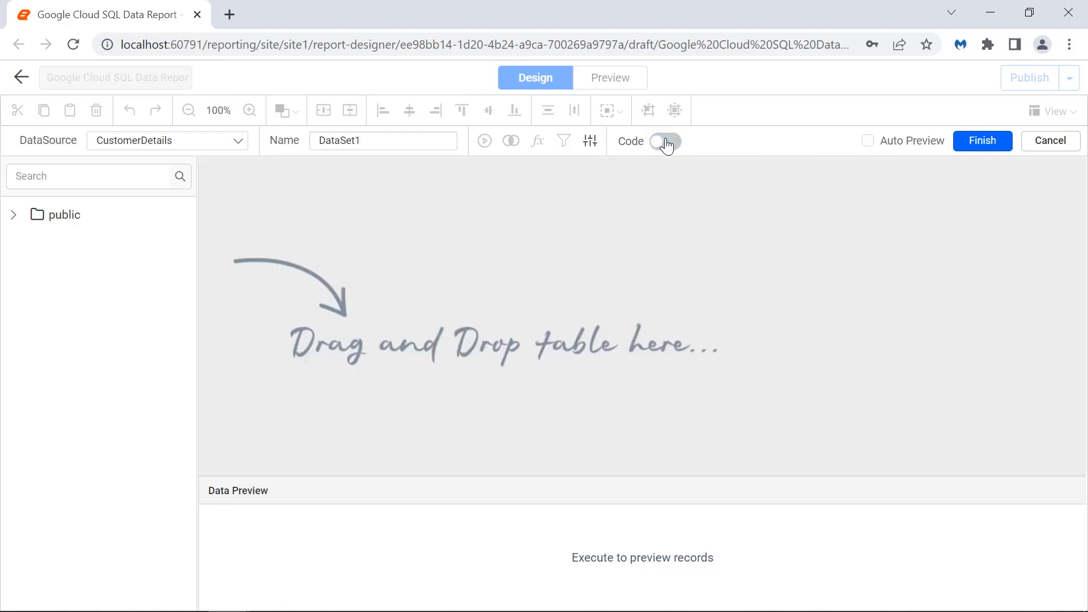
double_click(439, 148)
type("Cu")
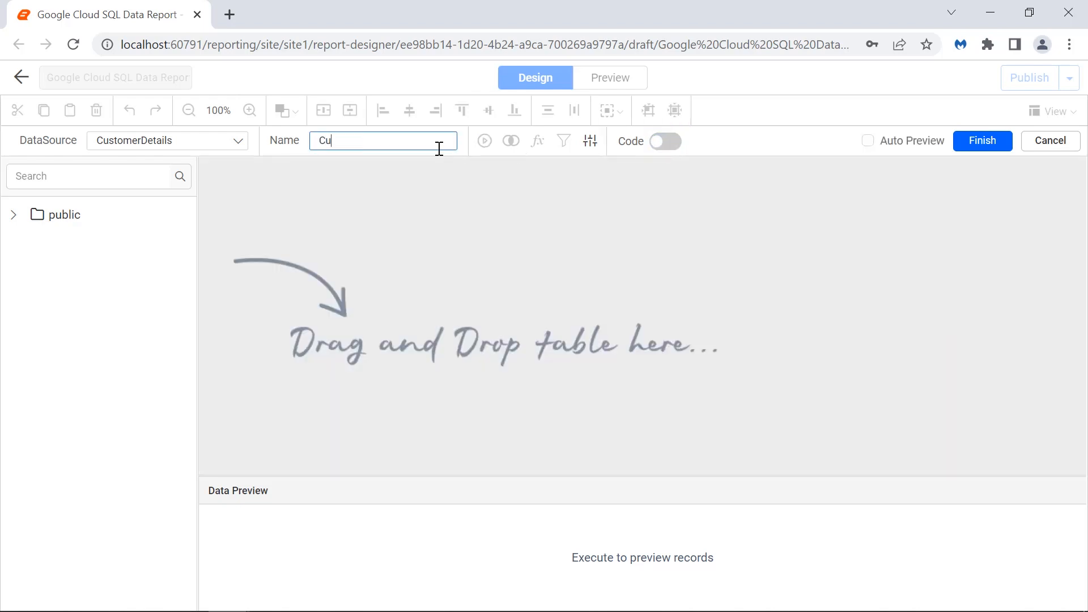
type("stomerDataset")
left_click(436, 168)
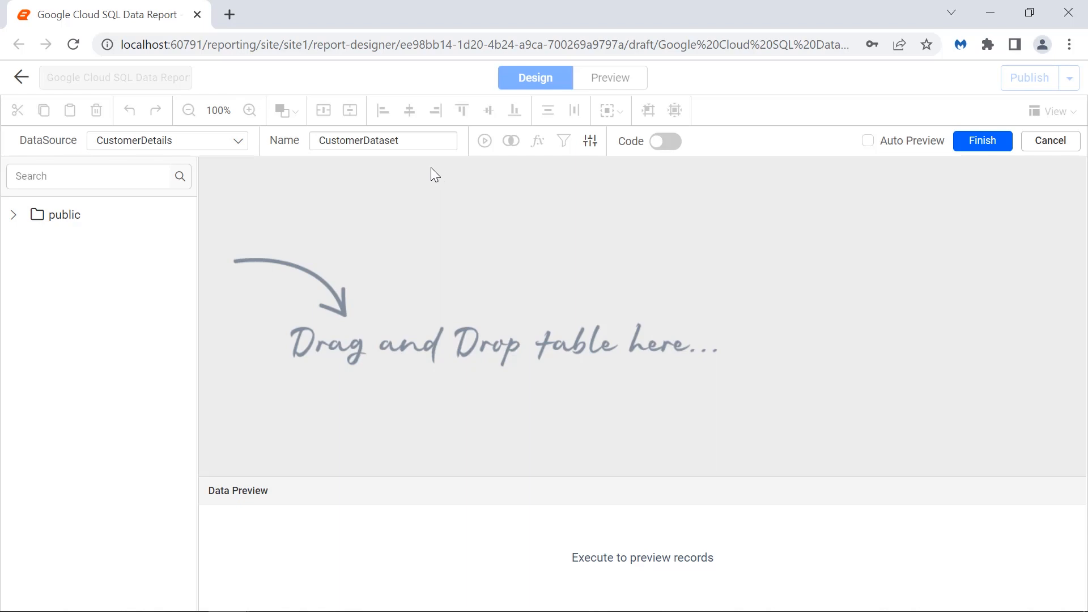
- Expand the public tables and add the customers table to the dataset design area
left_click(13, 215)
left_click(25, 243)
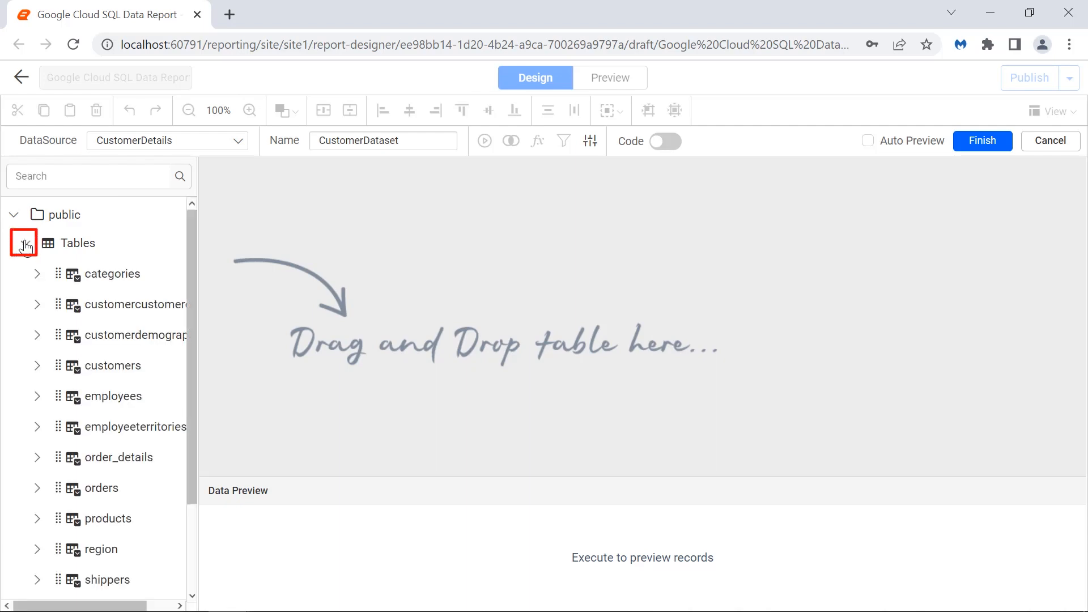
left_click_drag(112, 365, 329, 184)
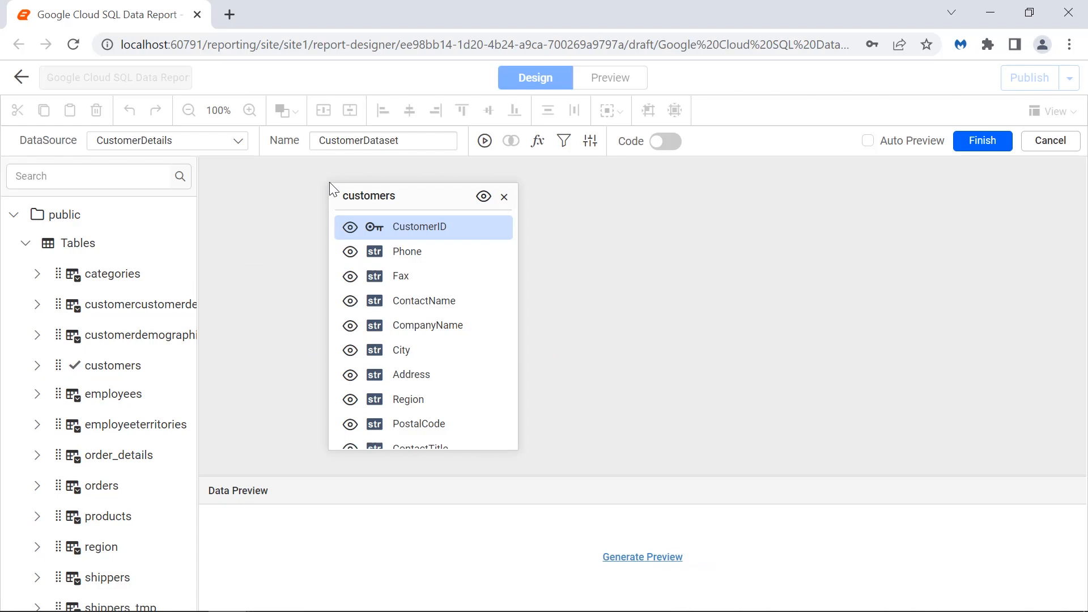
- Generate a data preview of the customers table and finish the dataset
left_click(629, 558)
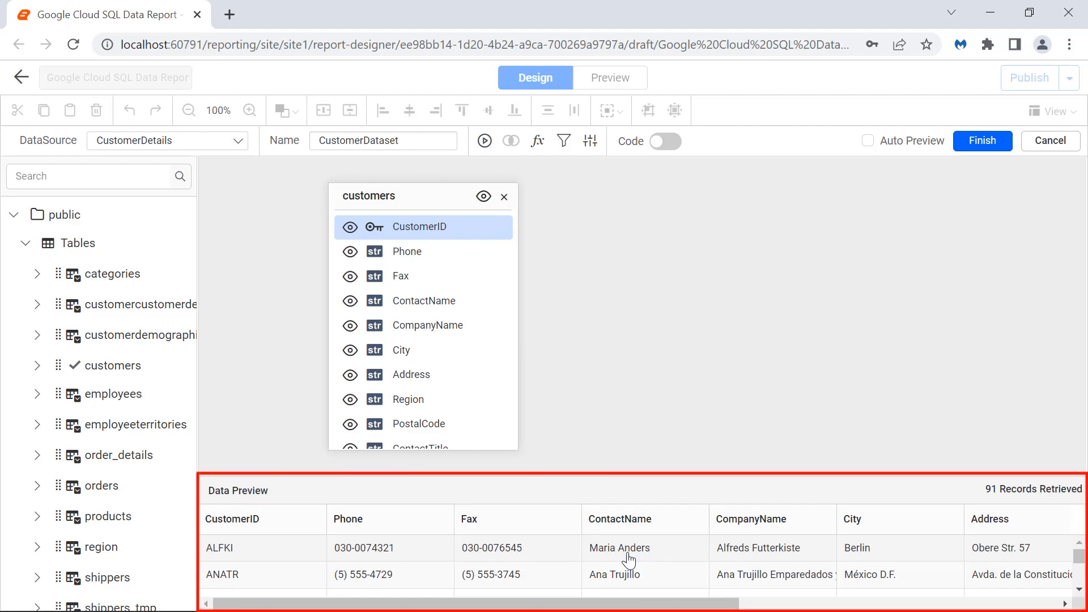
left_click(982, 145)
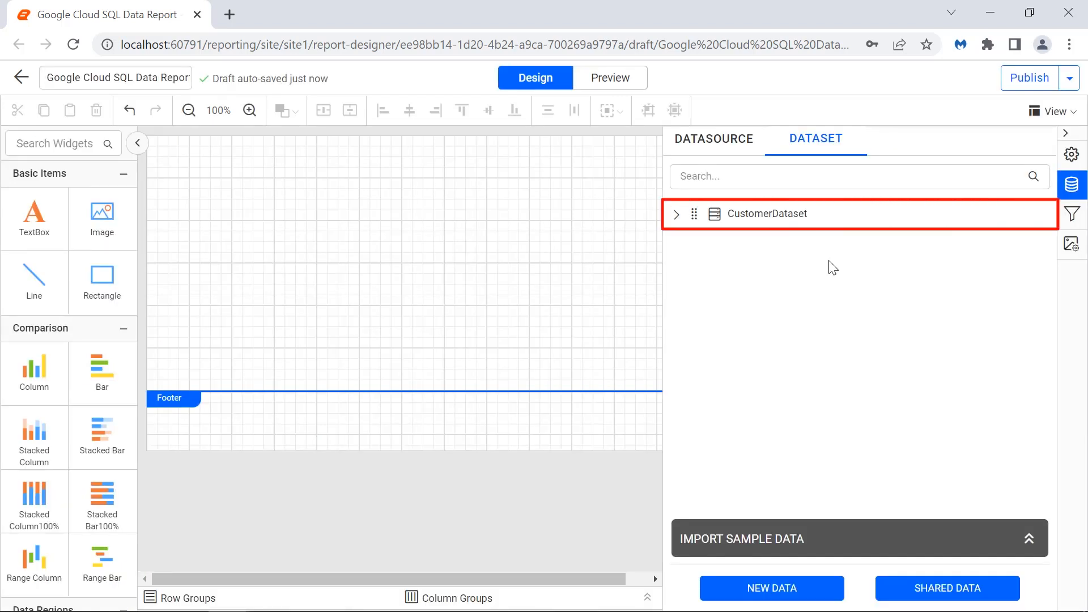
- Insert a Table report item at the top of the report body
left_click(677, 220)
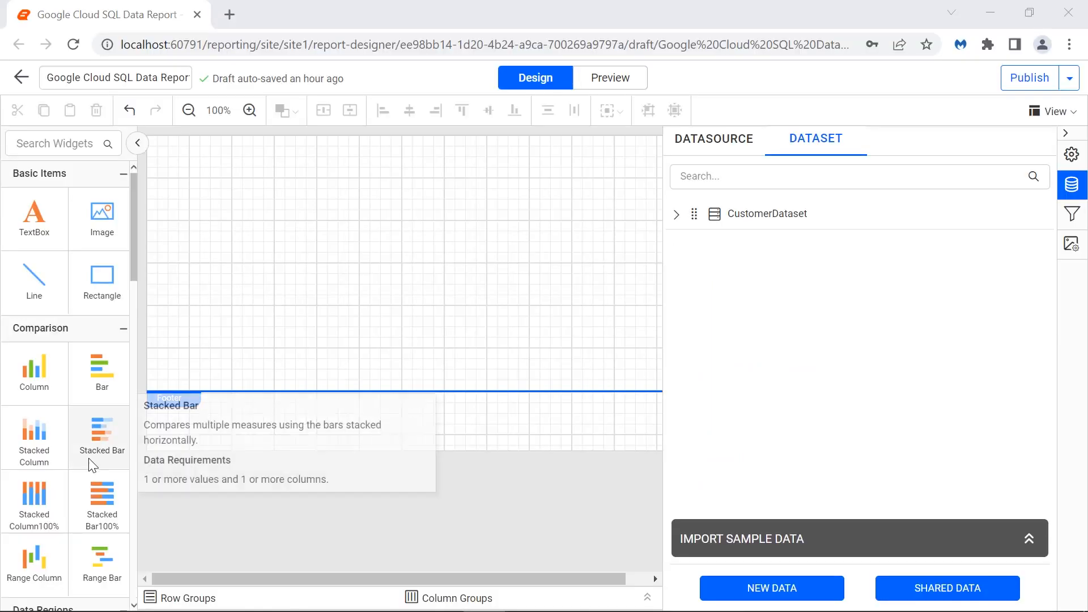
scroll(88, 457, "down", 3)
left_click_drag(34, 503, 155, 152)
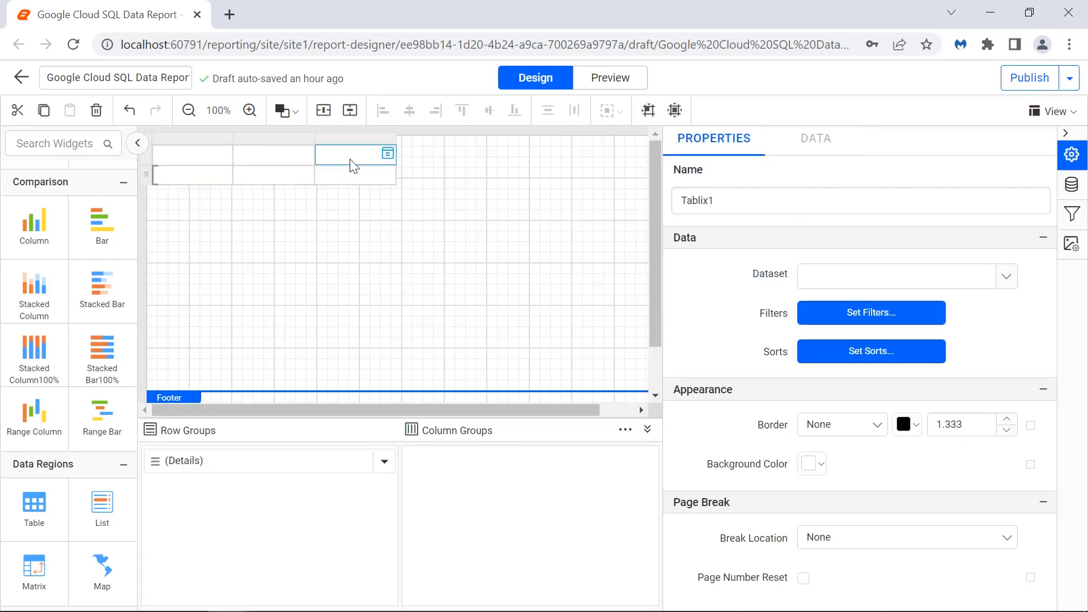
- Insert two more columns into the table
right_click(355, 139)
mouse_move(419, 153)
left_click(527, 154)
right_click(459, 141)
mouse_move(521, 155)
left_click(624, 156)
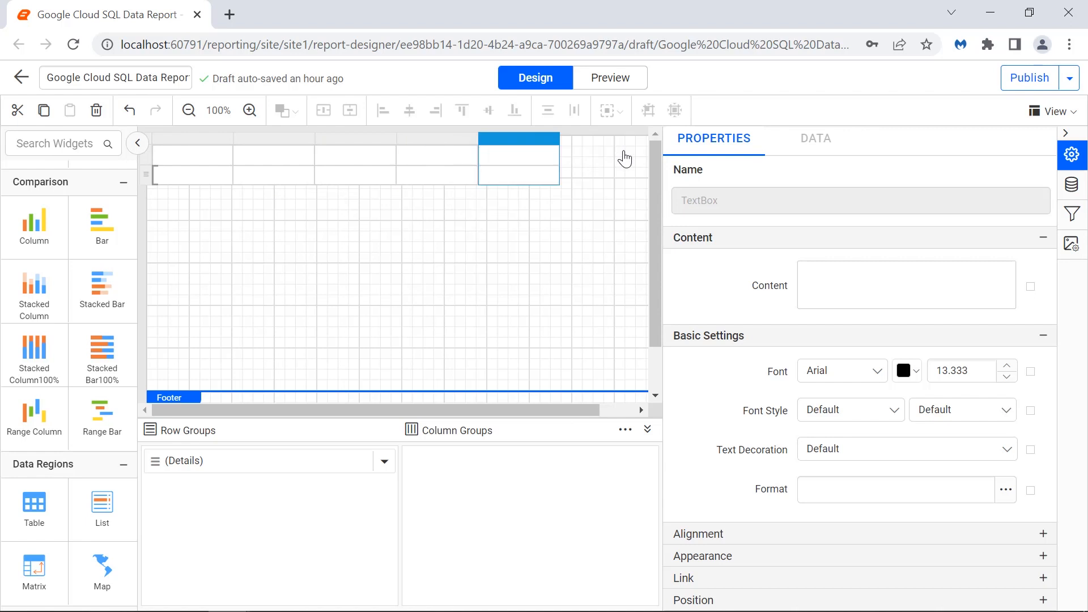
- Label the first two header cells Contact Name and Company Name, widening both columns
left_click(193, 154)
left_click(767, 275)
type("Contact Name")
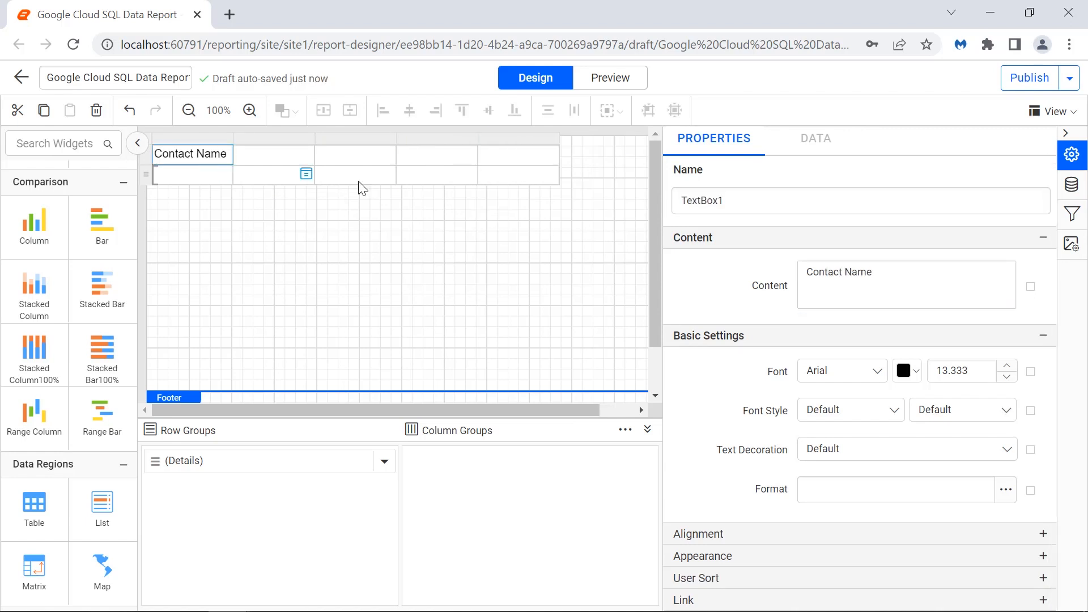
left_click_drag(233, 140, 267, 140)
left_click(307, 154)
left_click(818, 273)
type("Company Name")
left_click_drag(349, 139, 393, 141)
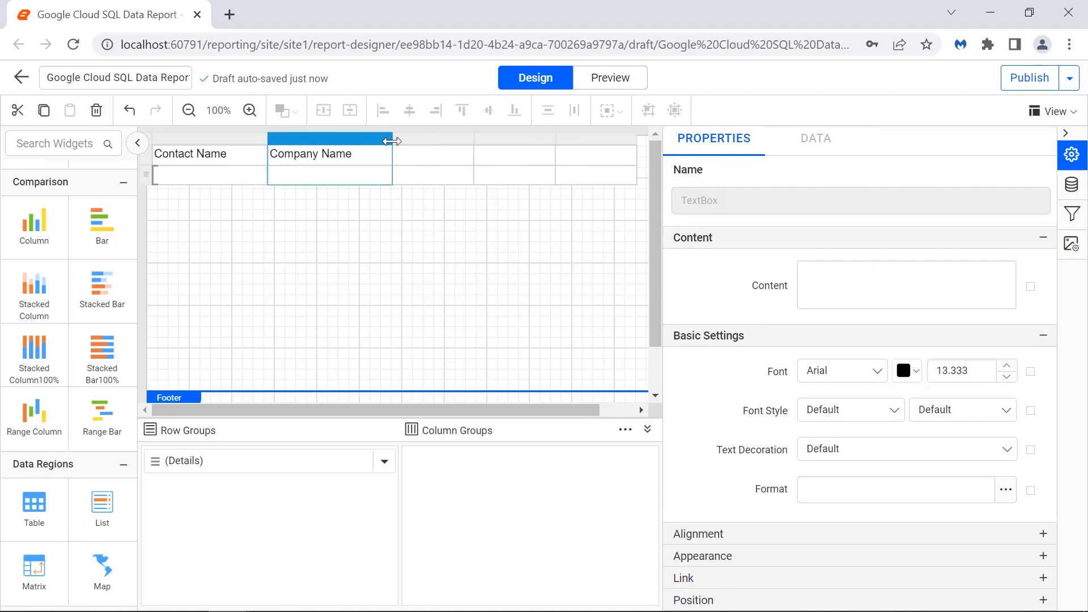
- Label the third and fourth header cells City and Address, widening the City column
left_click(433, 155)
left_click(815, 276)
type("City")
left_click_drag(473, 140, 509, 140)
left_click(546, 155)
left_click(814, 275)
type("Address")
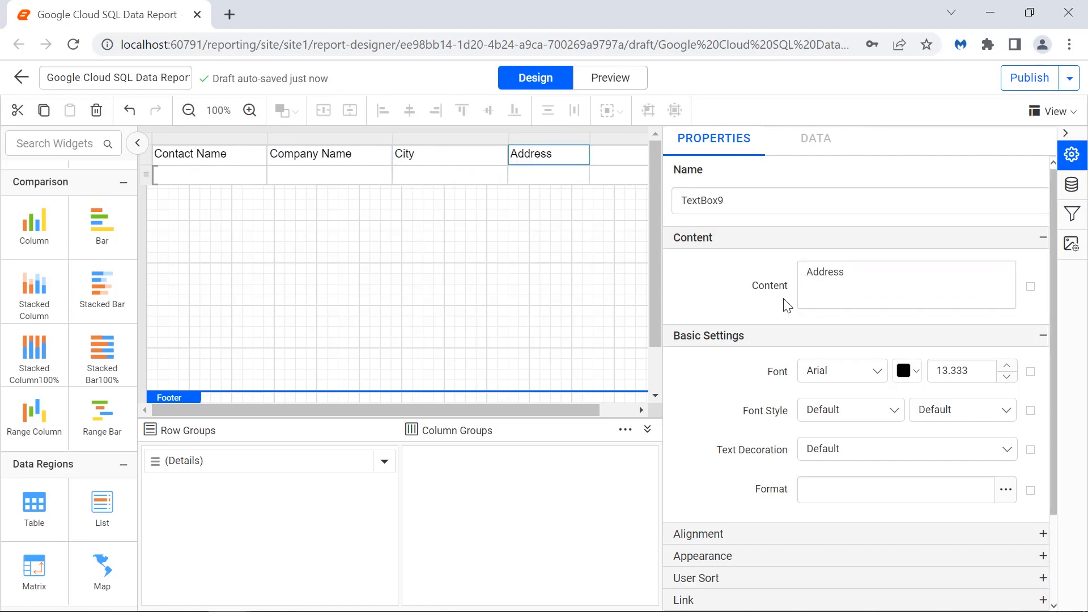
- Widen the last column and label its header cell Contact Title
left_click(561, 157)
left_click_drag(589, 140, 690, 153)
left_click(814, 272)
type("Contact Title")
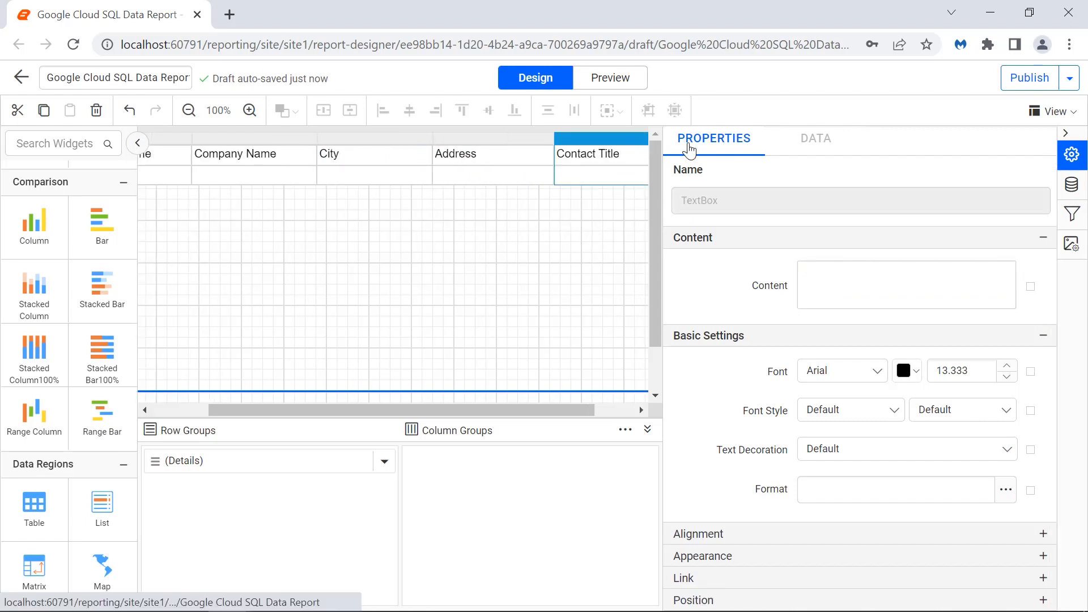
- Format the header row with Segoe UI font in bold
scroll(236, 217, "left", 2)
left_click(173, 170)
left_click(859, 370)
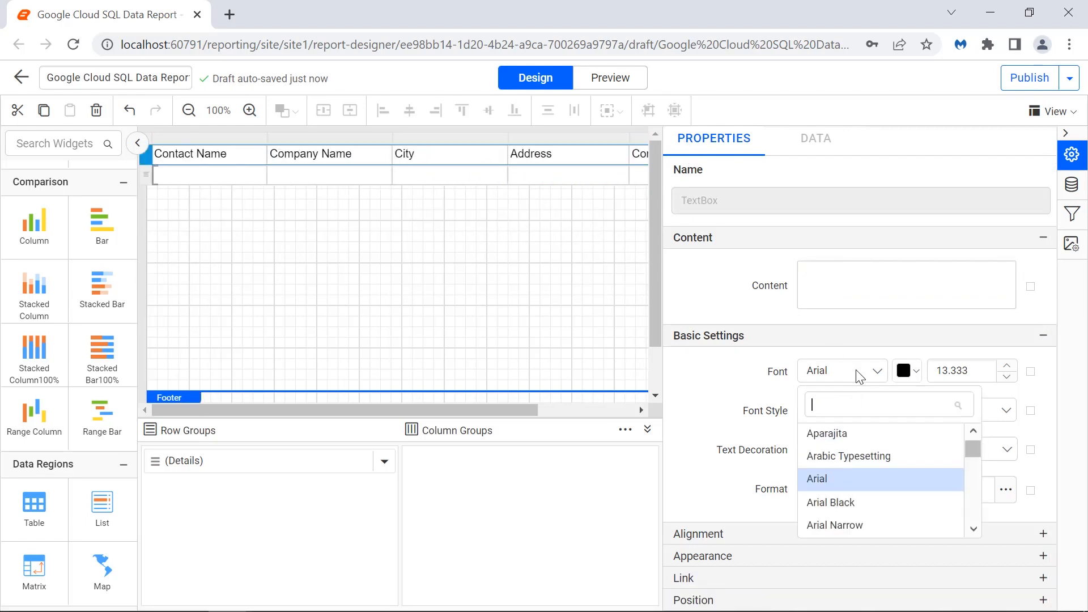
type("Seg")
left_click(837, 502)
left_click(986, 411)
left_click(941, 524)
left_click(940, 531)
- Center the header row's text and set its vertical alignment
left_click(906, 393)
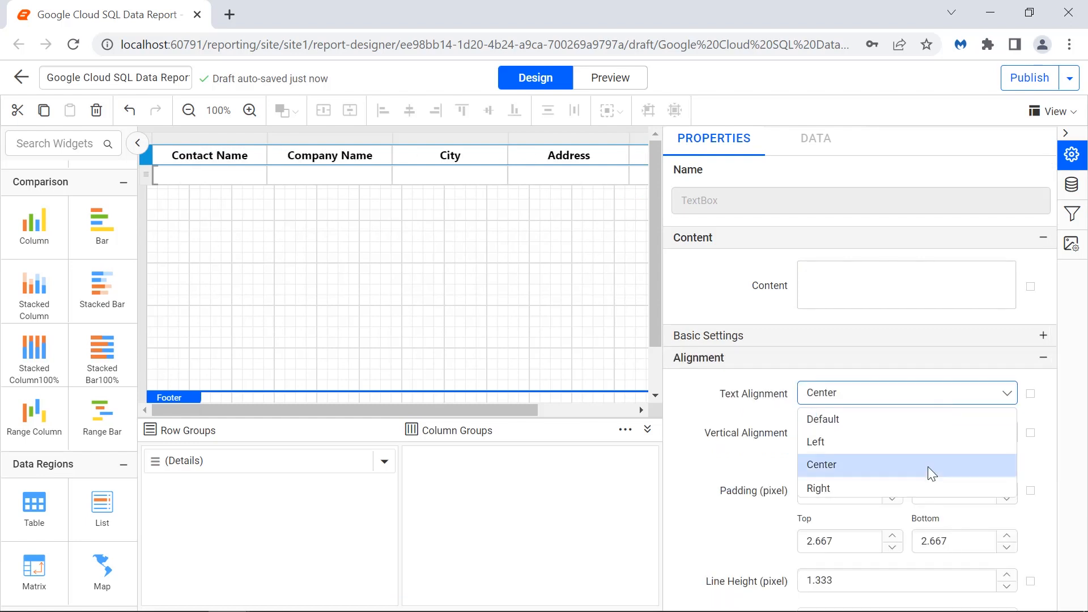
left_click(929, 466)
left_click(906, 432)
left_click(927, 504)
left_click(906, 335)
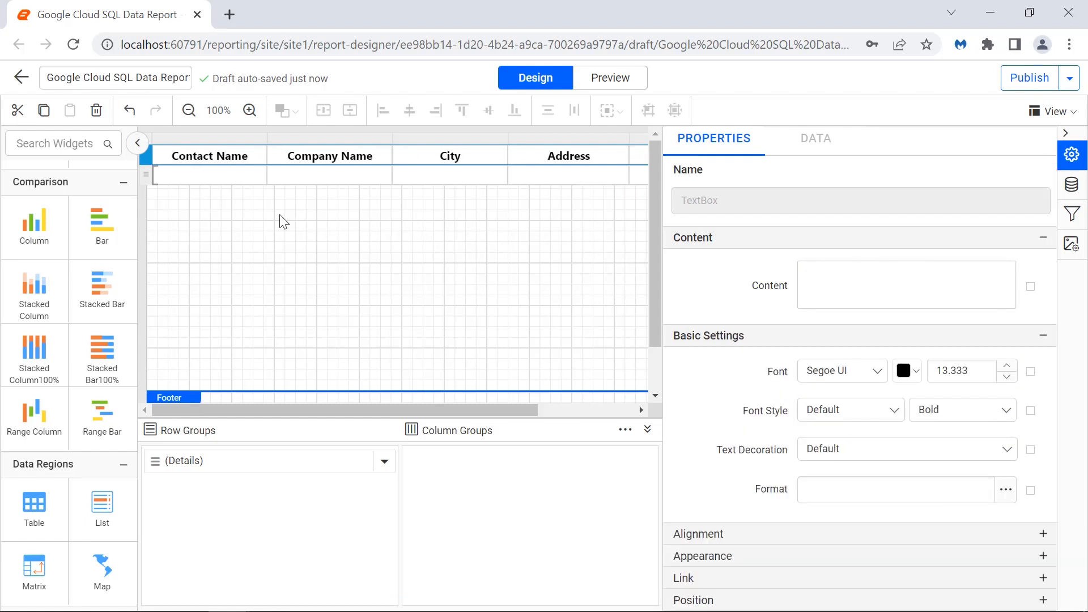
- Bind the first three detail cells to the ContactName, CompanyName and City fields
left_click(260, 175)
left_click(300, 306)
left_click(381, 174)
left_click(408, 335)
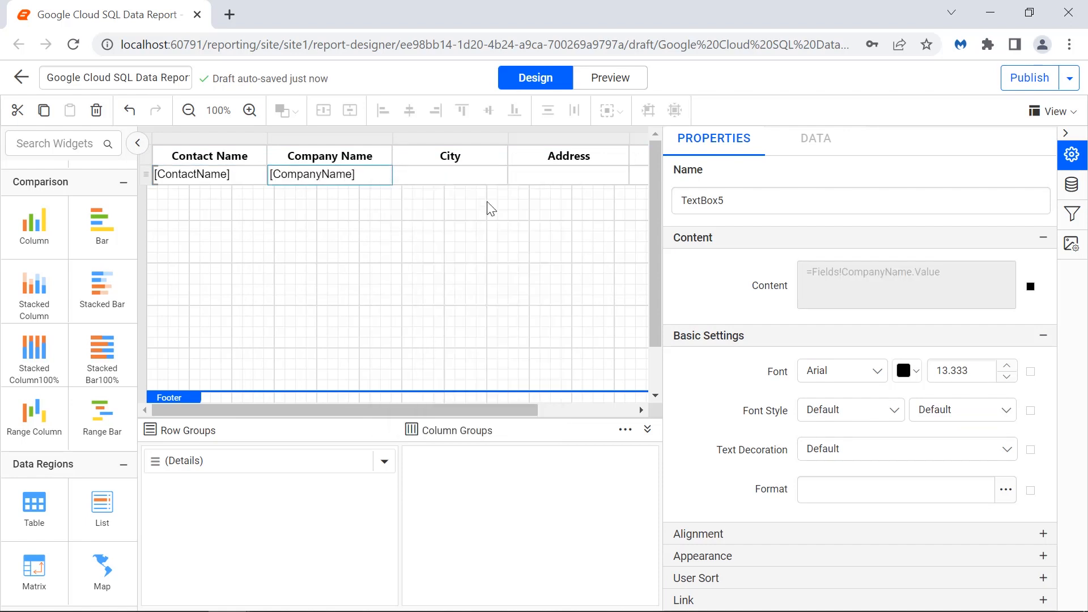
left_click(498, 174)
left_click(532, 365)
- Bind the remaining detail cells to the Address and ContactTitle fields
left_click(621, 175)
scroll(655, 294, "down", 1)
left_click(660, 318)
left_click_drag(499, 409, 598, 410)
left_click(627, 175)
scroll(672, 335, "down", 1)
left_click(673, 336)
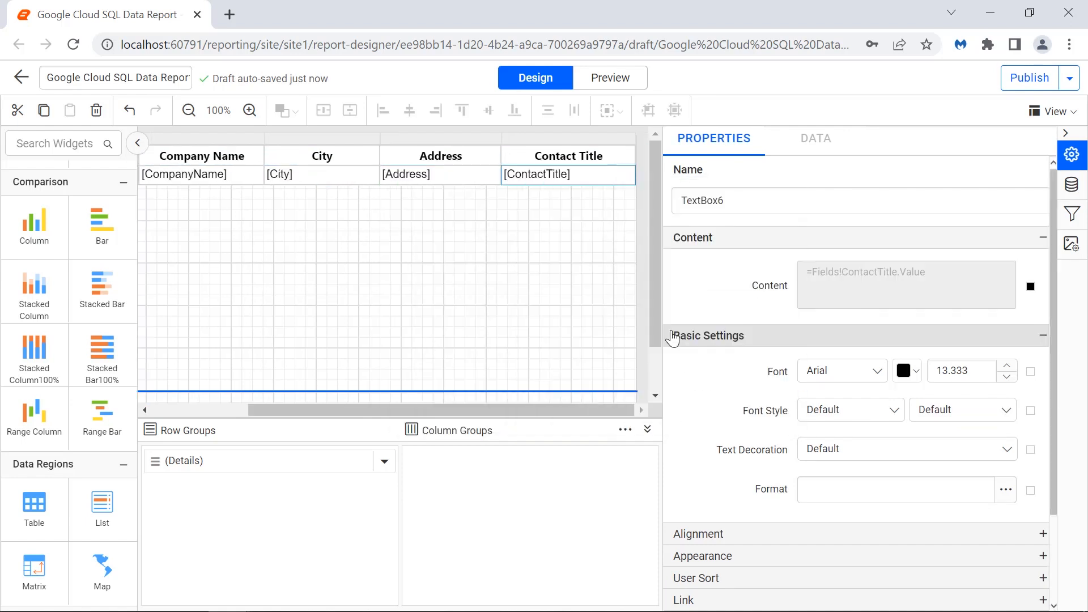
left_click_drag(442, 409, 339, 409)
- Set the detail row's font to Segoe UI
left_click(147, 176)
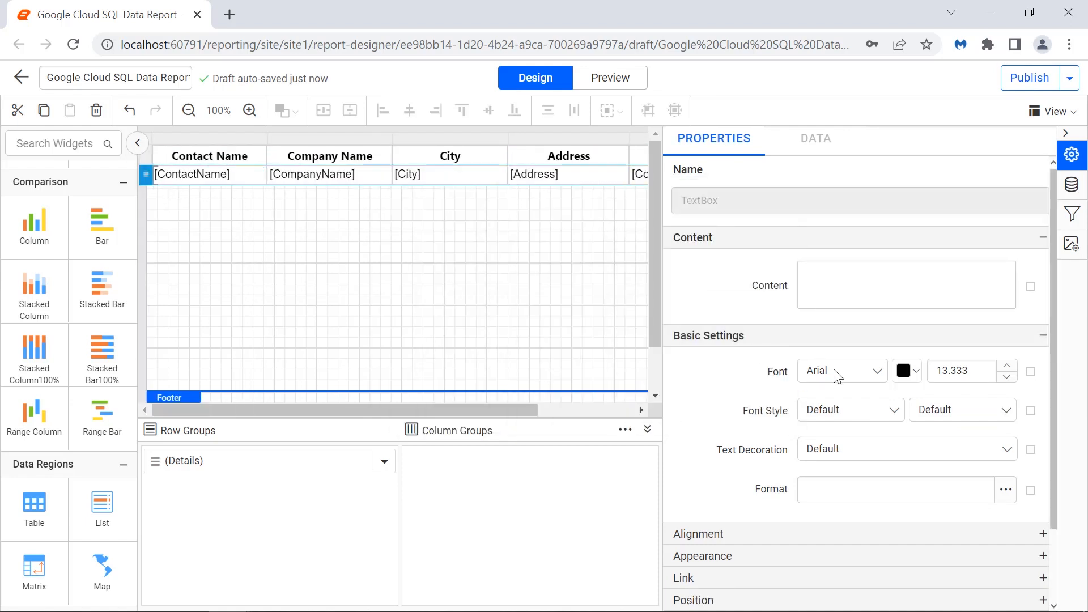
left_click(837, 371)
type("seg")
left_click(839, 501)
- Left-align the detail row's text and set its vertical alignment
left_click(951, 534)
left_click(978, 423)
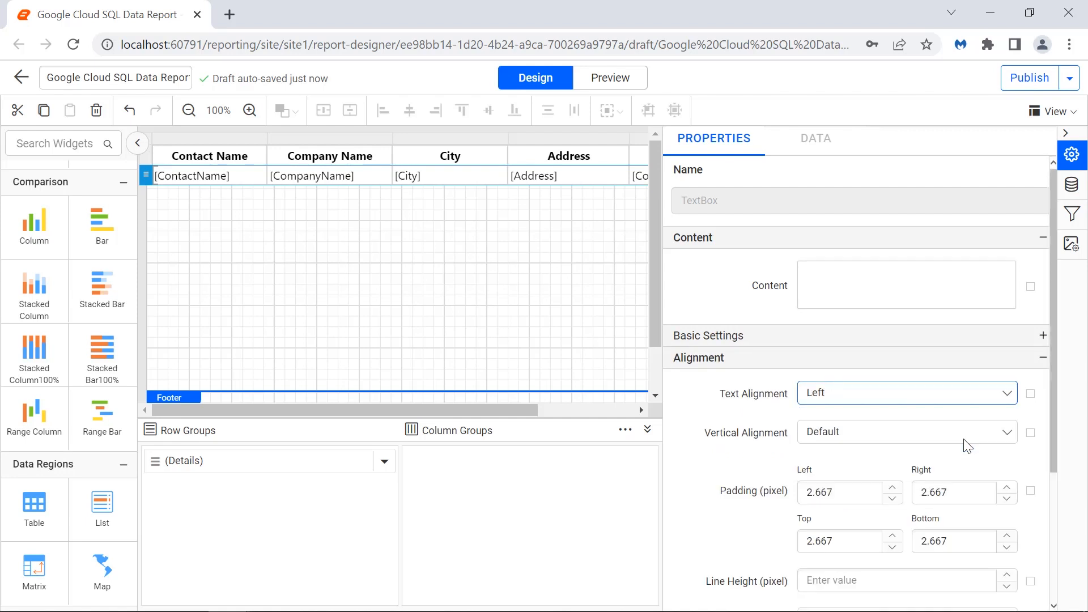
left_click(964, 440)
left_click(953, 506)
- Collapse the properties panel and preview the report
left_click(1065, 134)
left_click(799, 241)
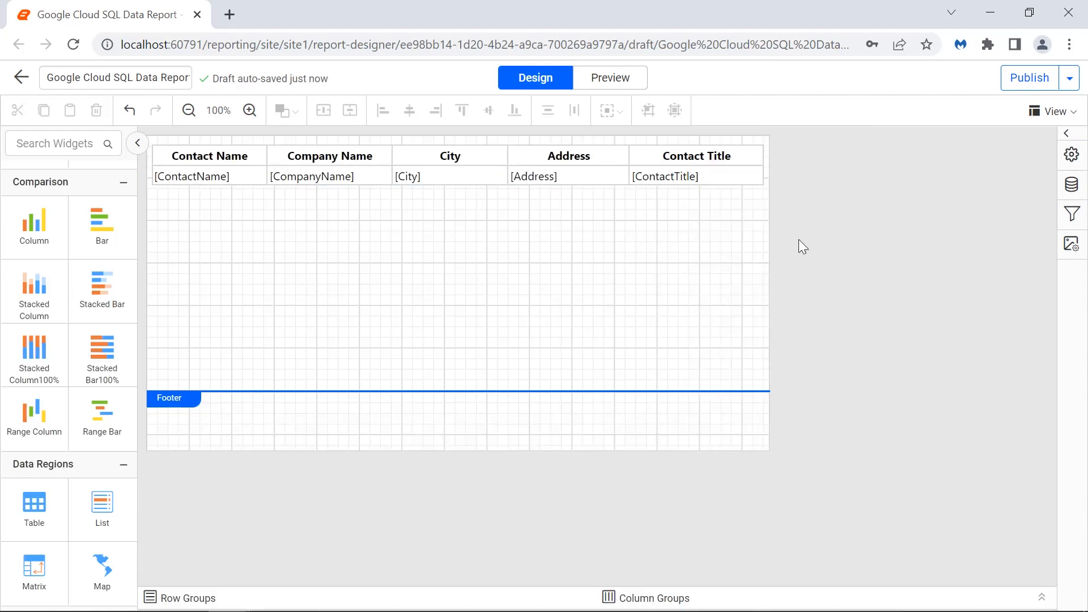
left_click(617, 84)
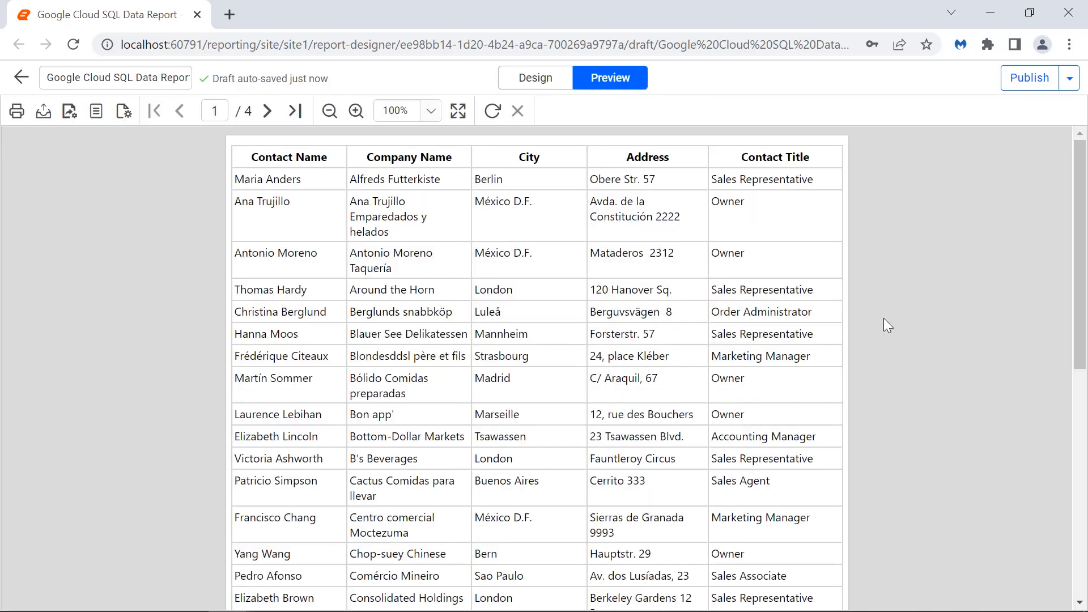